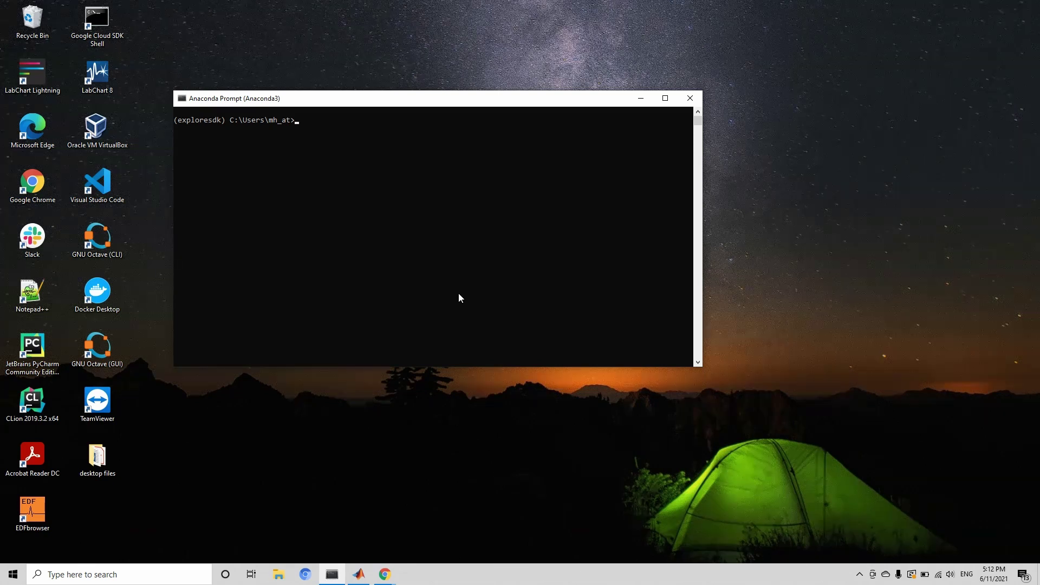
pyautogui.write('explore')
pyautogui.write('py')
pyautogui.write(' push2l')
pyautogui.write('sl -n ')
pyautogui.write('Exp')
pyautogui.write('lore_C')
pyautogui.write('A50')
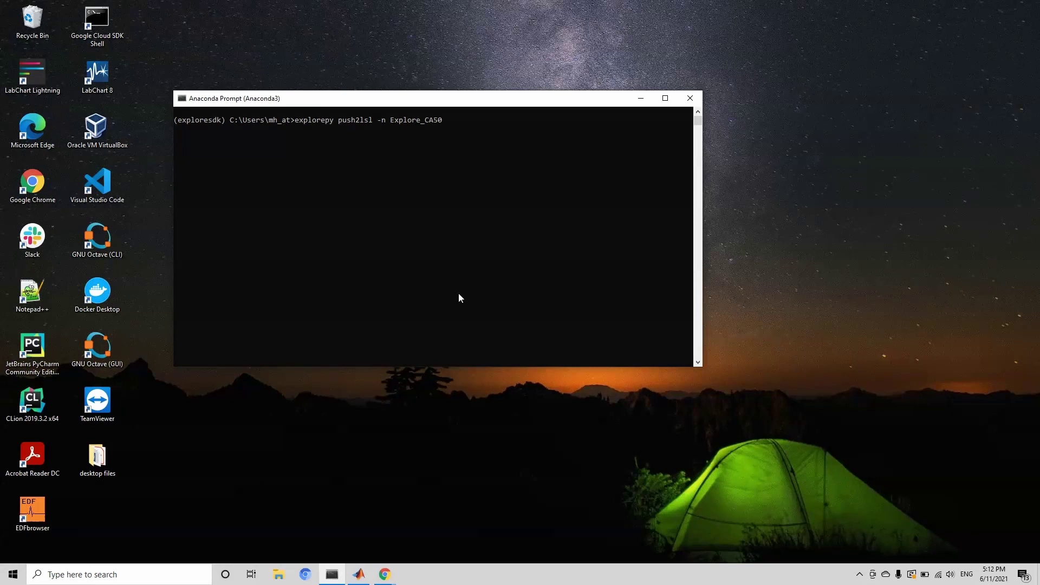
# Stream Explore_CA50 over LSL with 'explorepy push2lsl' and launch Lab Recorder
pyautogui.press('Return')
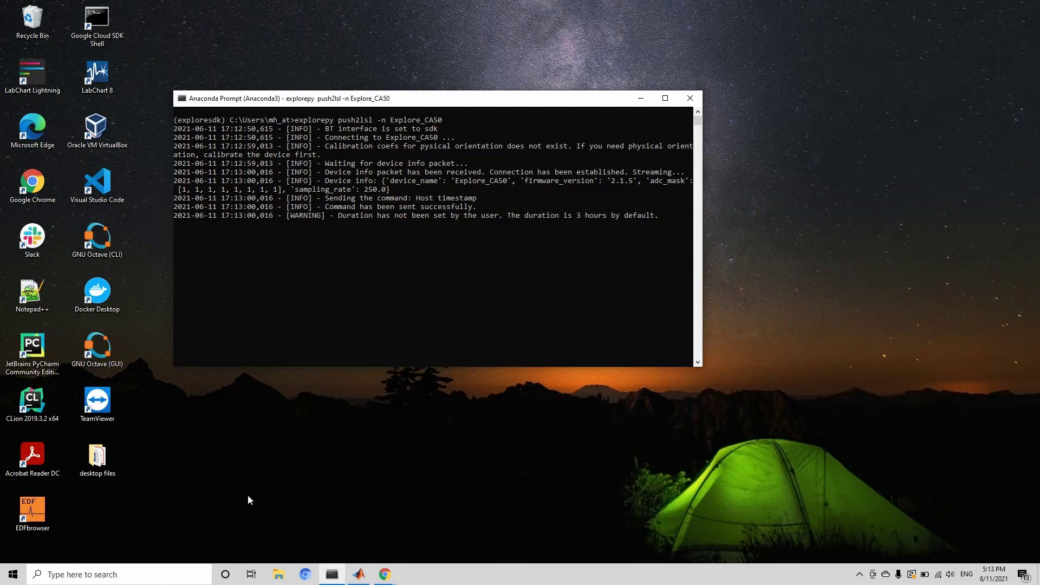
pyautogui.click(145, 574)
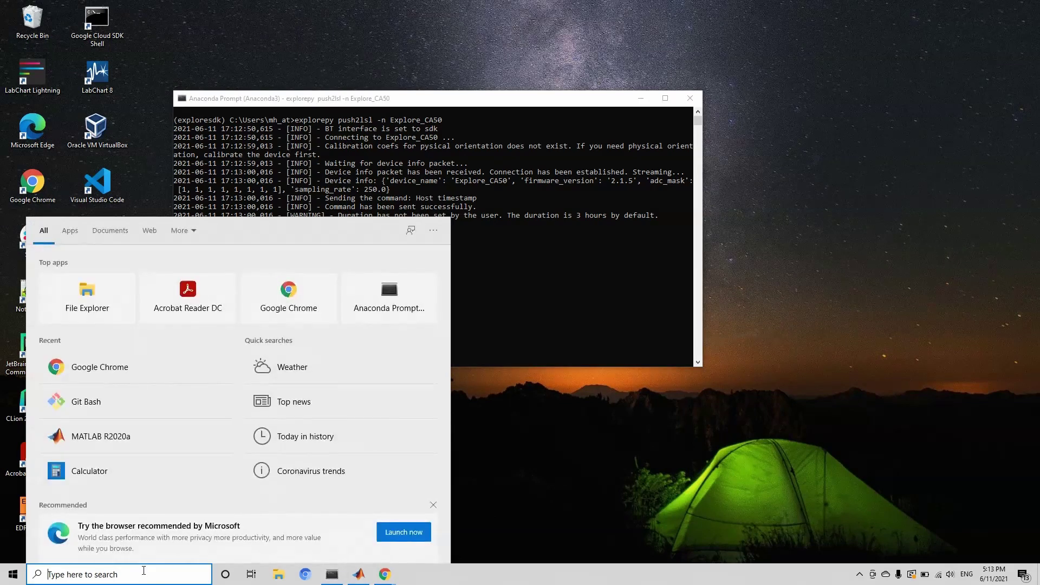
pyautogui.write('labre')
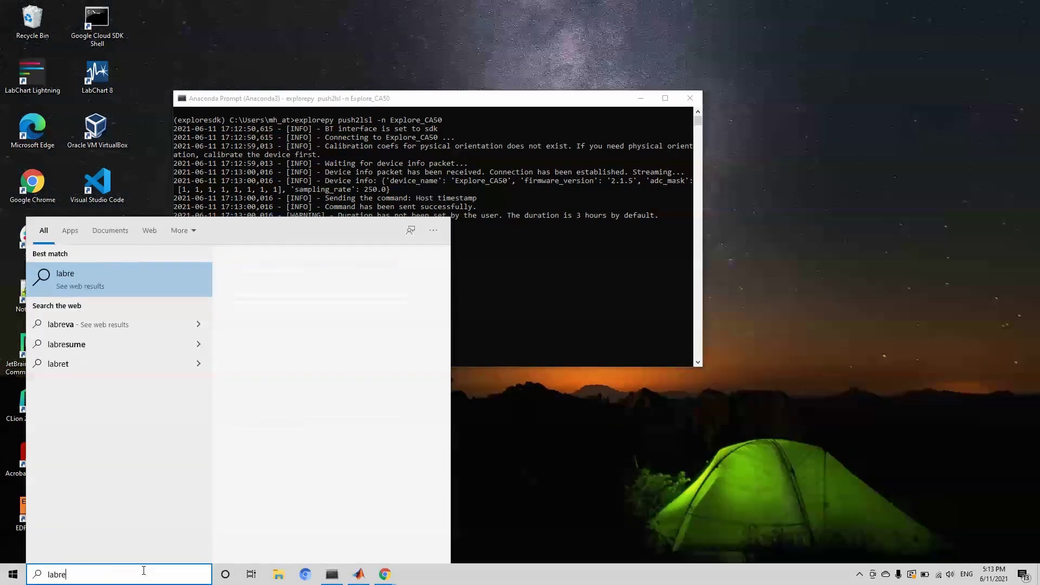
pyautogui.press('Return')
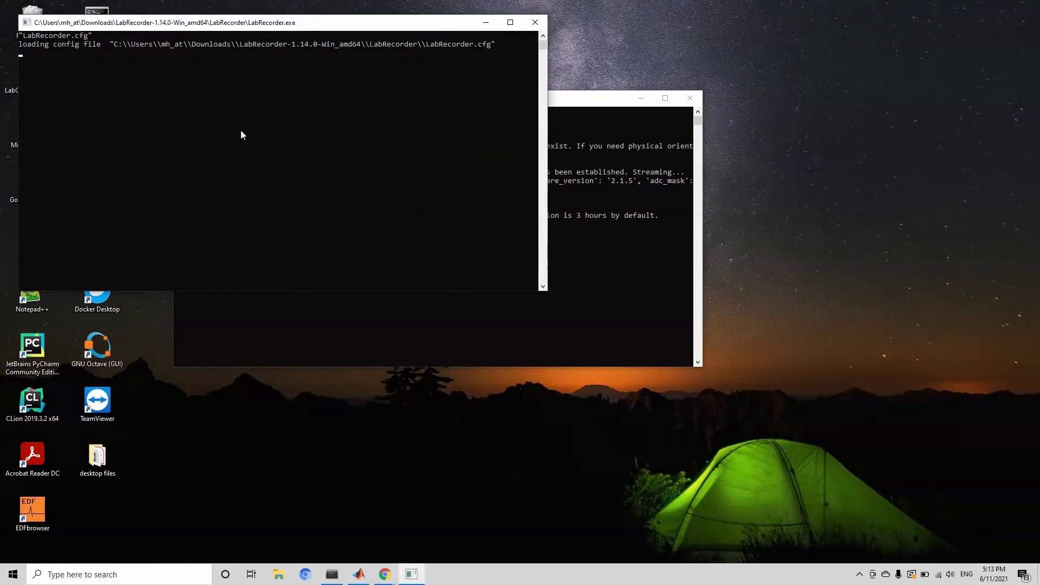
# Record the Marker, ORN and ExG streams for about 25 seconds, then stop
pyautogui.click(667, 152)
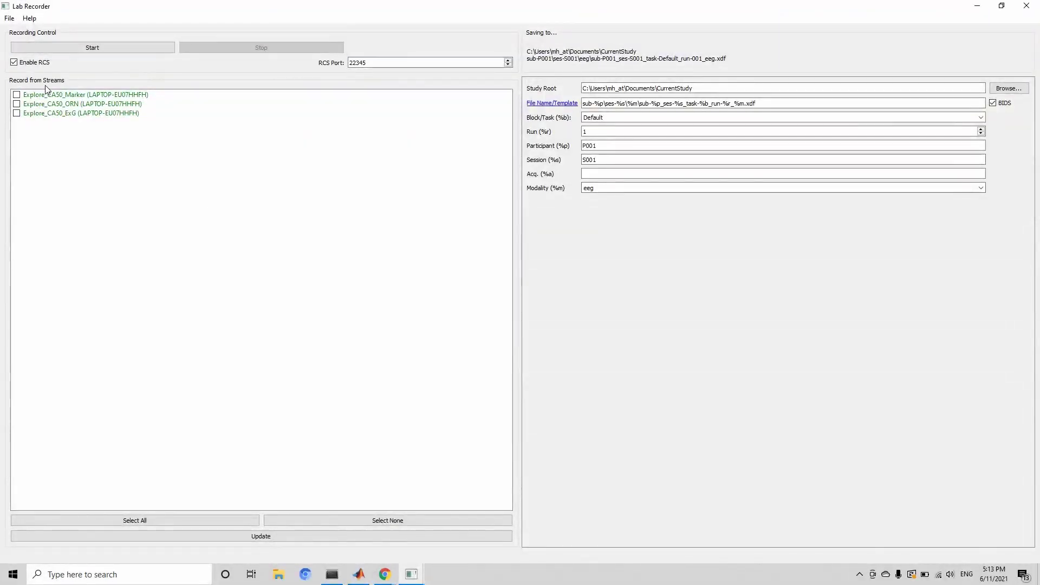
pyautogui.click(16, 94)
pyautogui.click(17, 104)
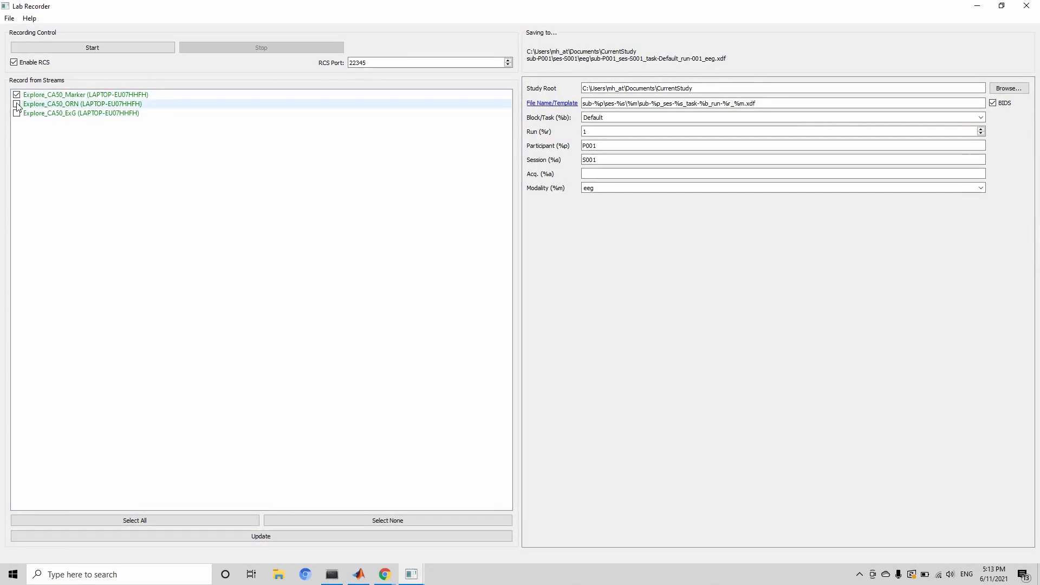
pyautogui.click(17, 113)
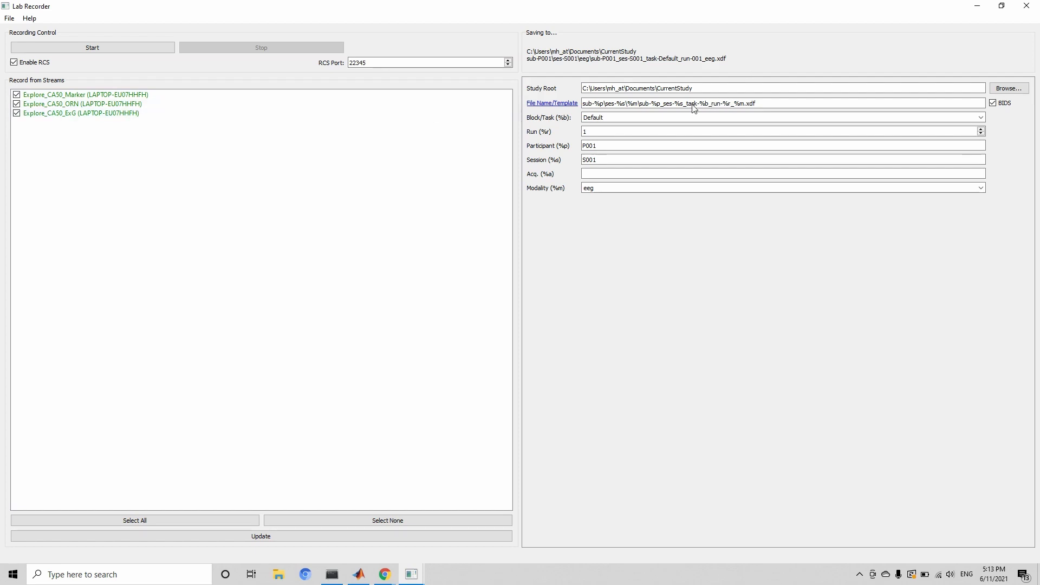
pyautogui.click(98, 49)
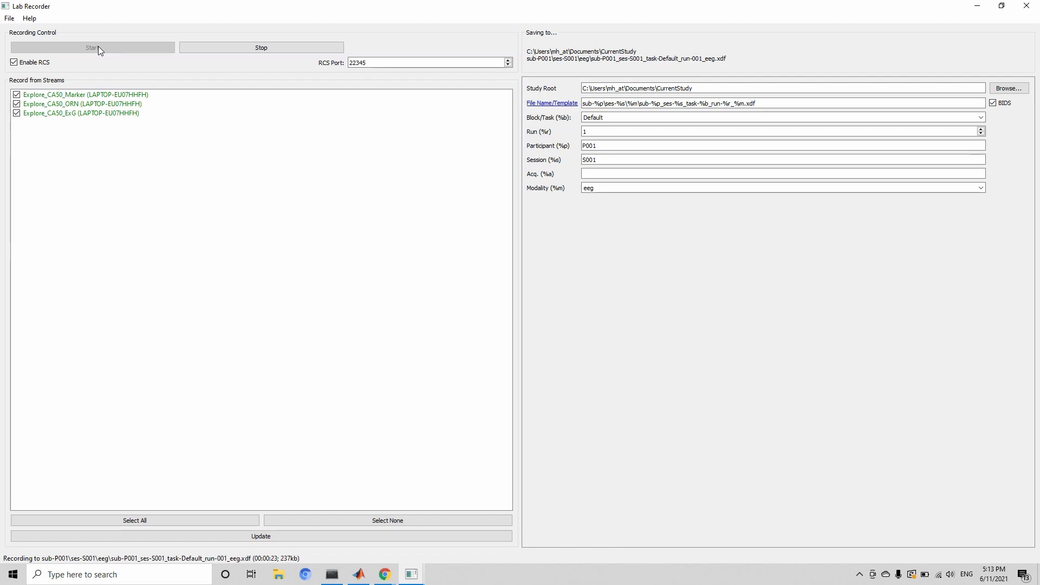
pyautogui.click(243, 48)
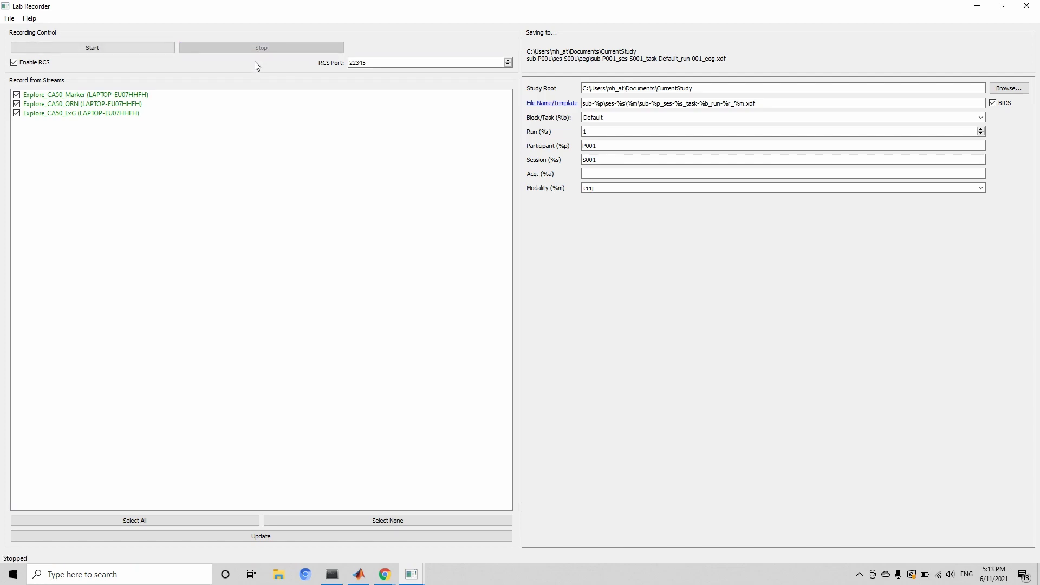
# Run 'eeglab' in MATLAB and open EEGLAB's data import options
pyautogui.click(359, 575)
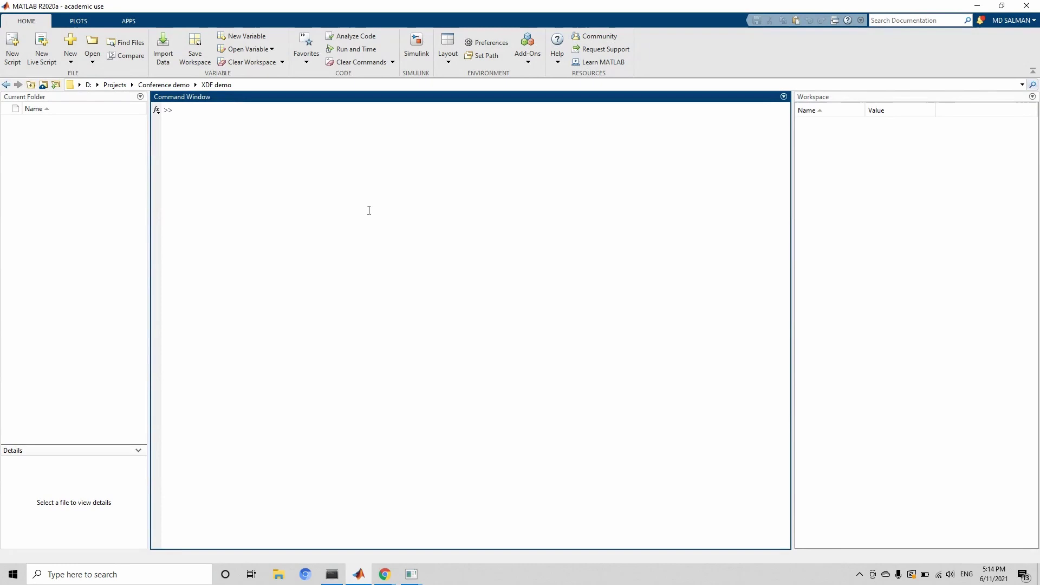
pyautogui.write('eeglab')
pyautogui.press('Return')
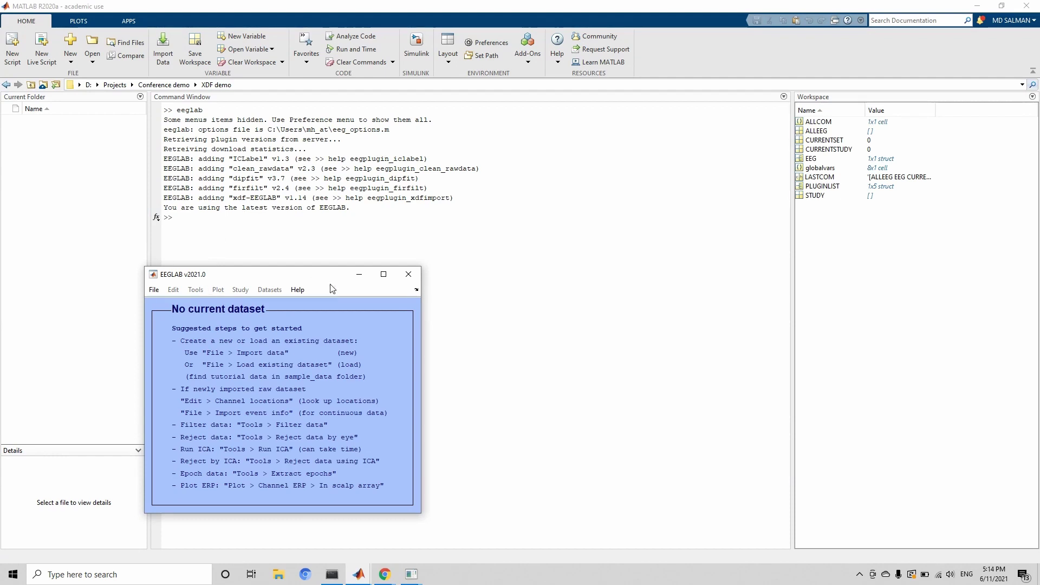
pyautogui.moveTo(269, 279); pyautogui.dragTo(264, 215)
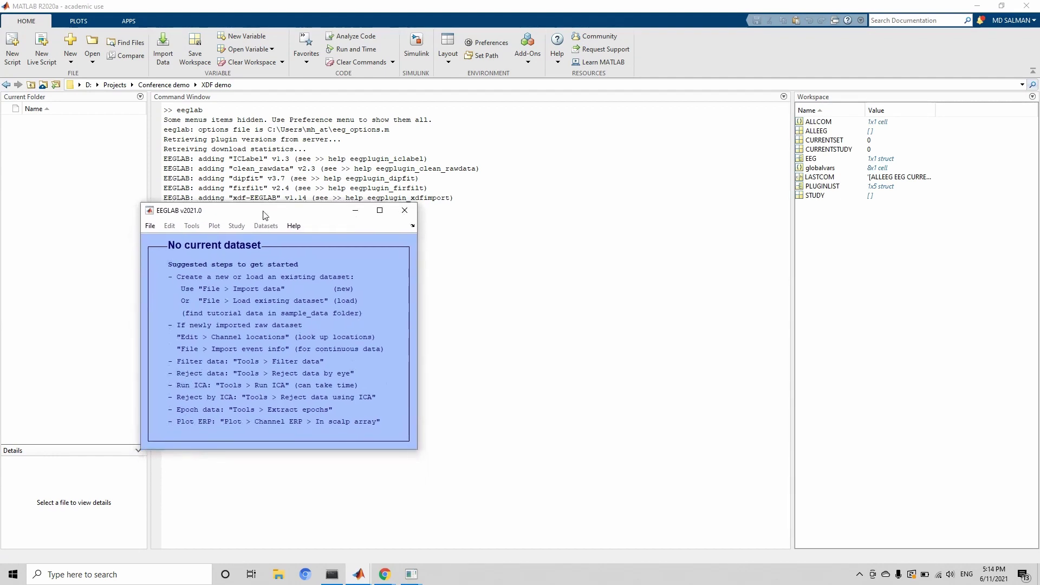
pyautogui.click(152, 230)
pyautogui.moveTo(195, 241)
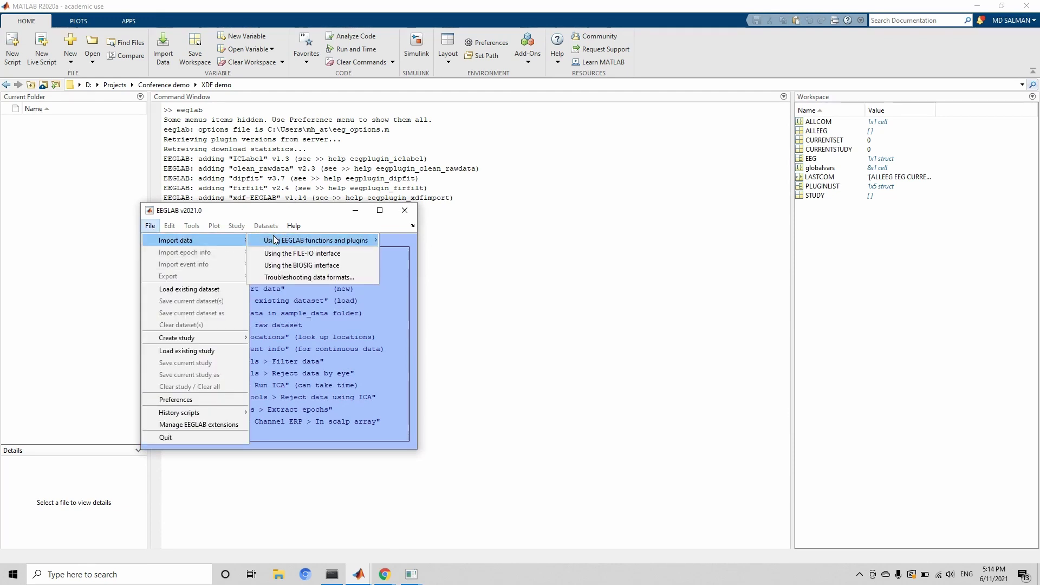
pyautogui.moveTo(316, 241)
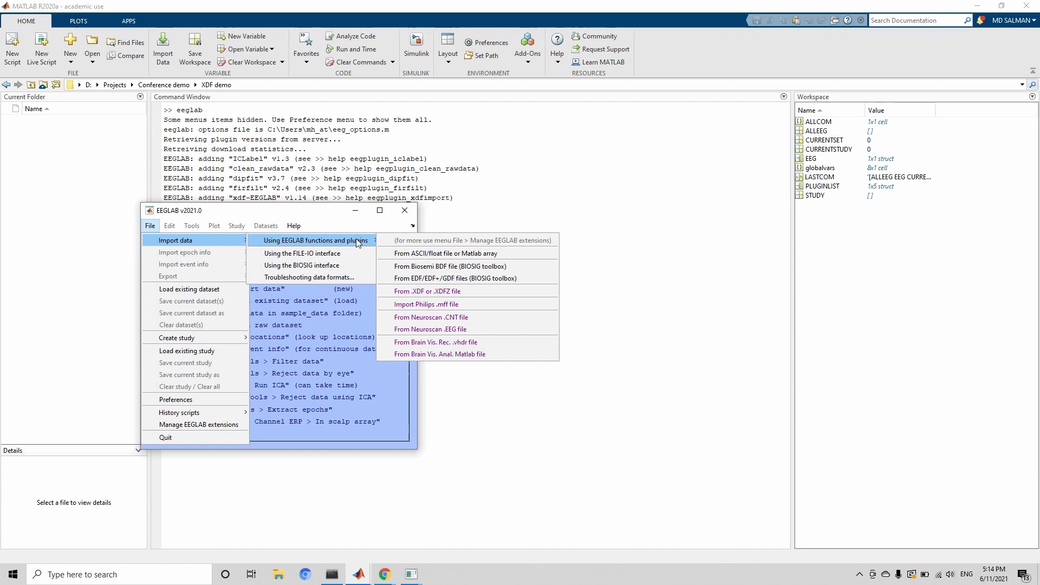
# Open the first XDF file in Documents > CurrentStudy > sub-P001 > ses-S001 > eeg
pyautogui.click(409, 291)
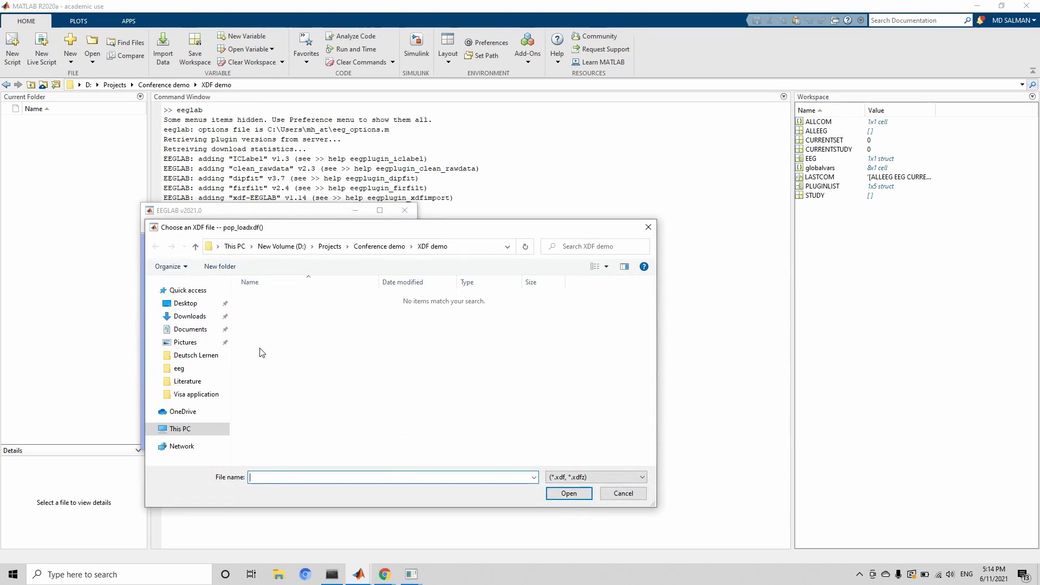
pyautogui.click(188, 330)
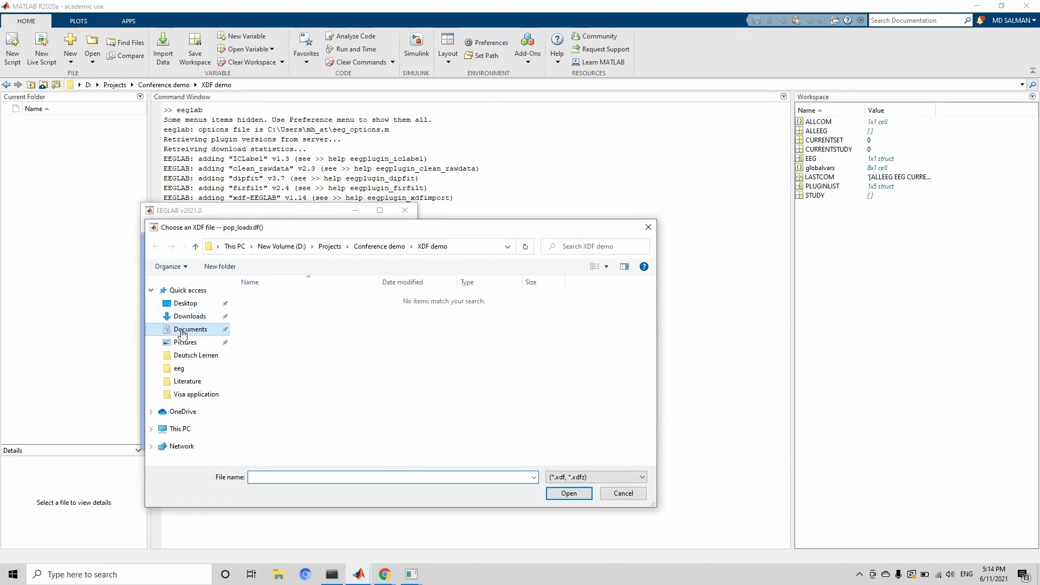
pyautogui.doubleClick(279, 325)
pyautogui.doubleClick(268, 298)
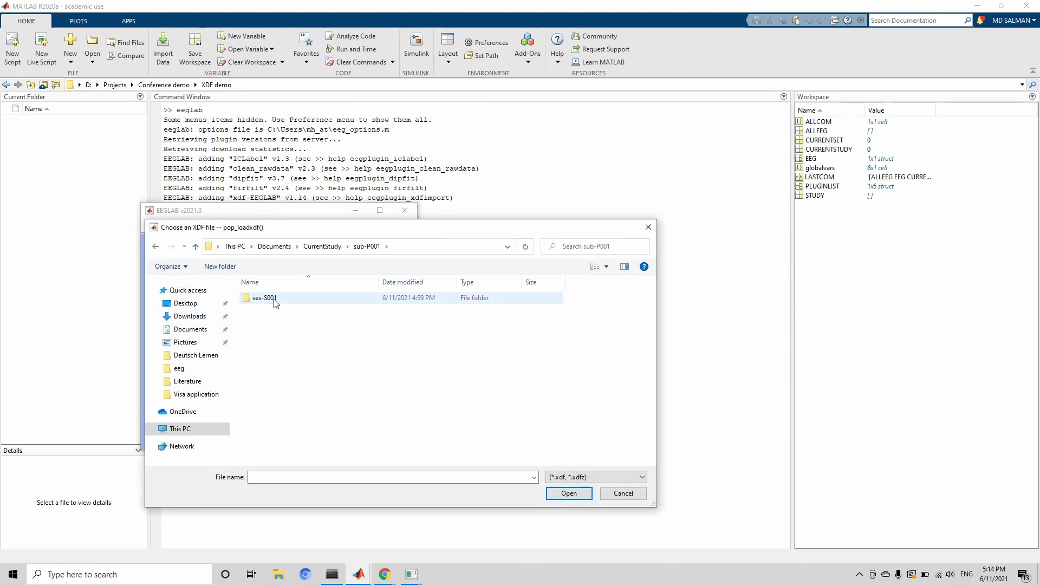
pyautogui.doubleClick(276, 299)
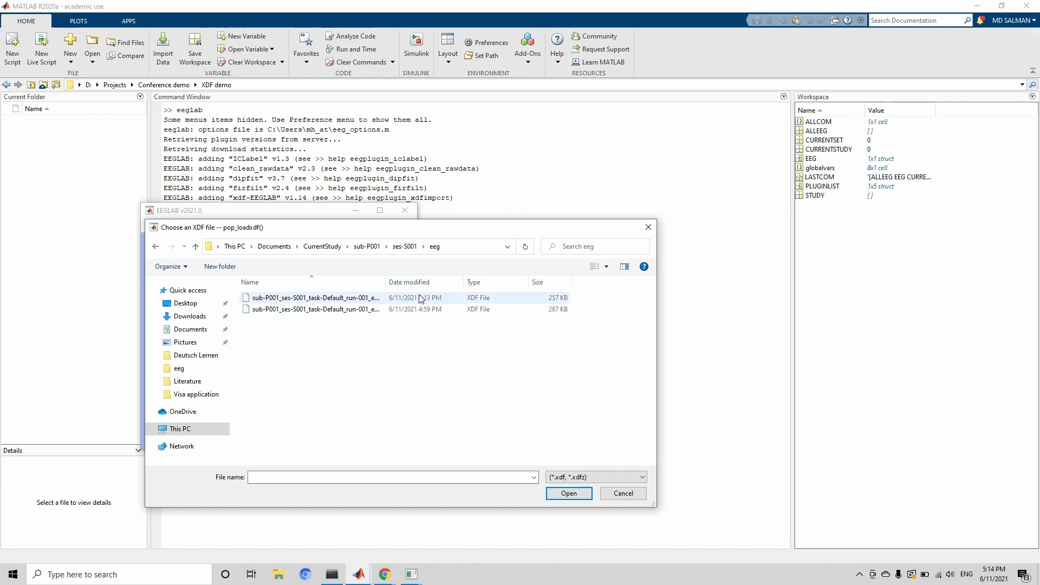
pyautogui.doubleClick(347, 299)
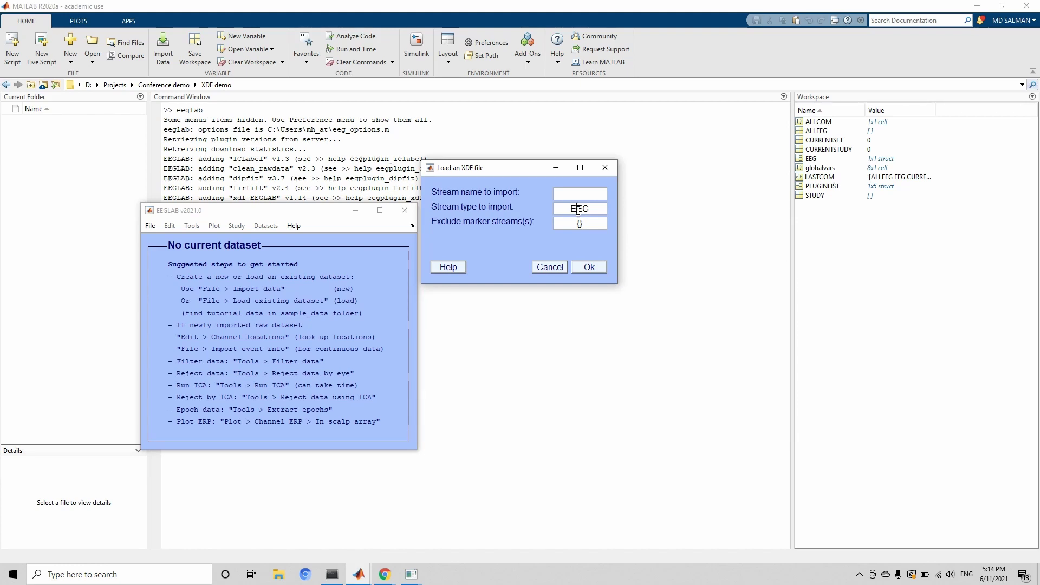
# Load only the Orientation stream type and accept the unnamed dataset
pyautogui.moveTo(576, 209); pyautogui.dragTo(584, 213)
pyautogui.write('x')
pyautogui.moveTo(588, 210); pyautogui.dragTo(563, 213)
pyautogui.press('BackSpace')
pyautogui.write('Orien')
pyautogui.write('tation')
pyautogui.click(590, 267)
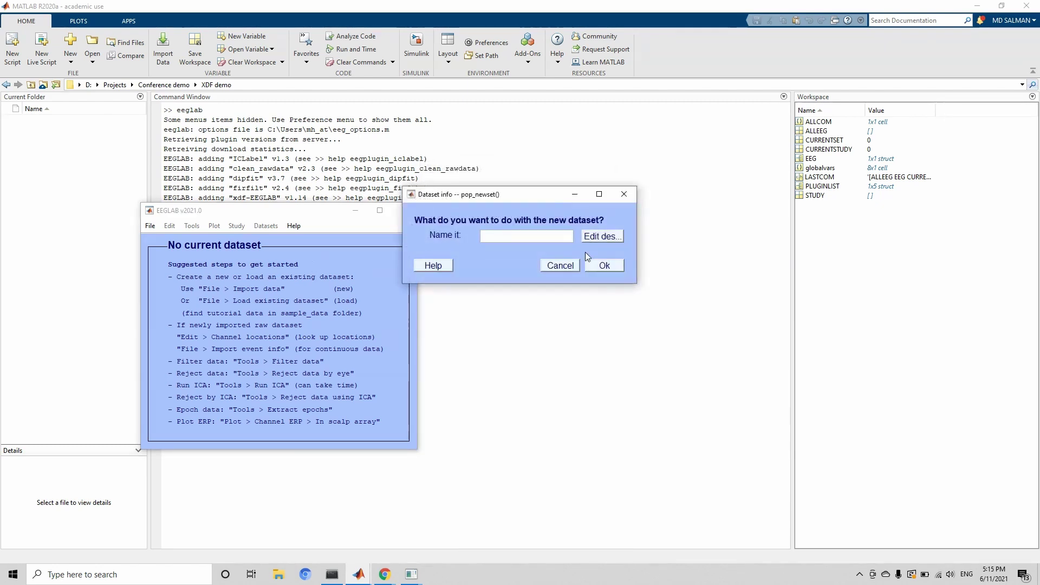
pyautogui.click(601, 266)
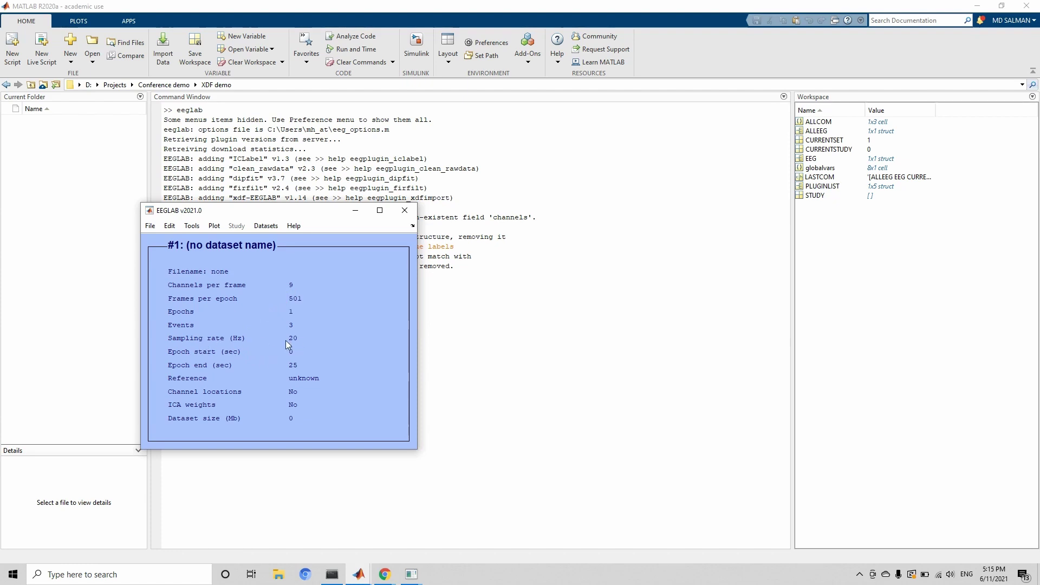
# Show the channel data in a maximized scrolling plot
pyautogui.click(213, 225)
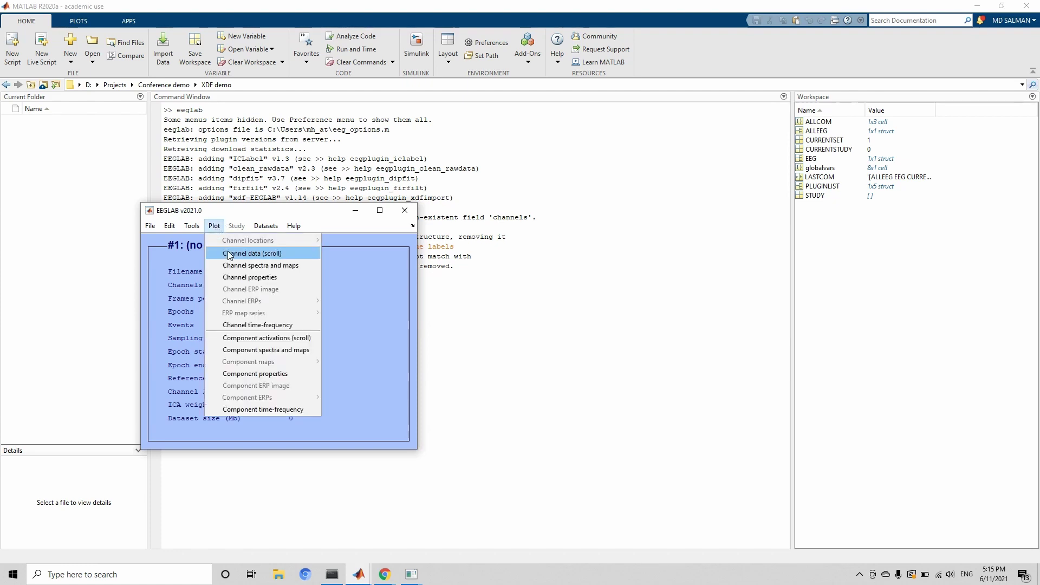
pyautogui.click(256, 260)
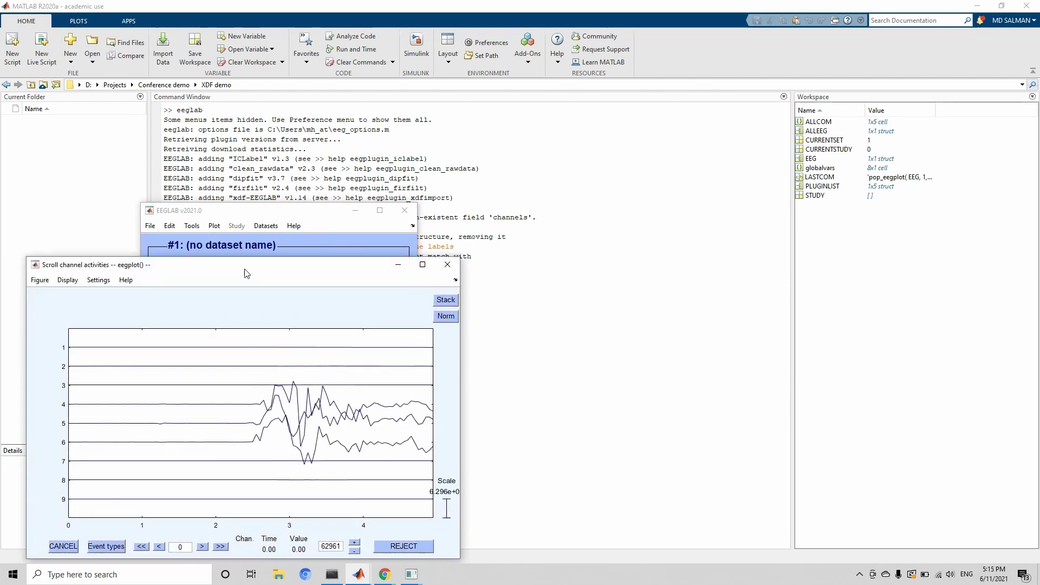
pyautogui.moveTo(263, 255); pyautogui.dragTo(288, 186)
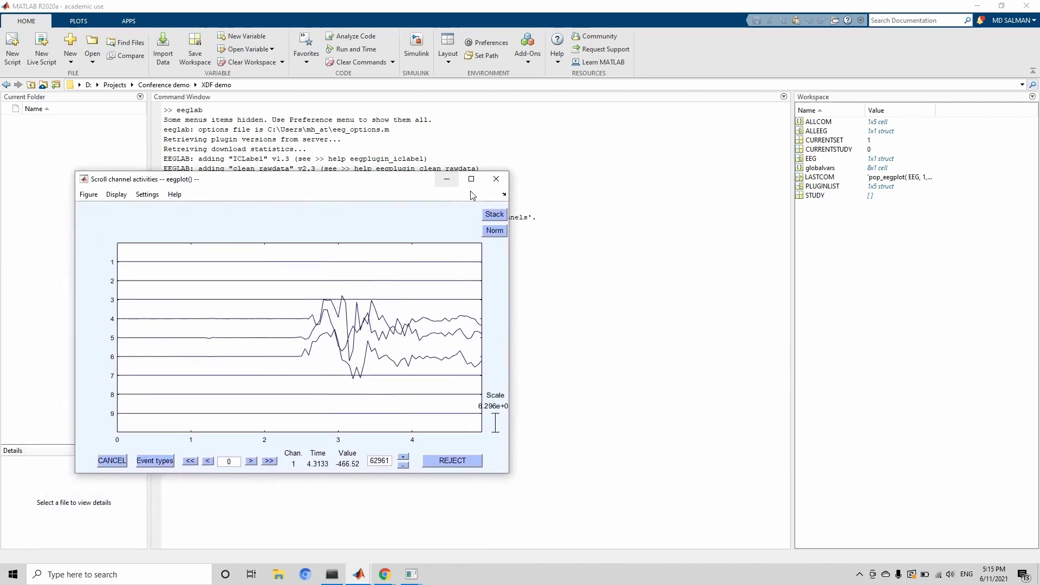
pyautogui.click(473, 178)
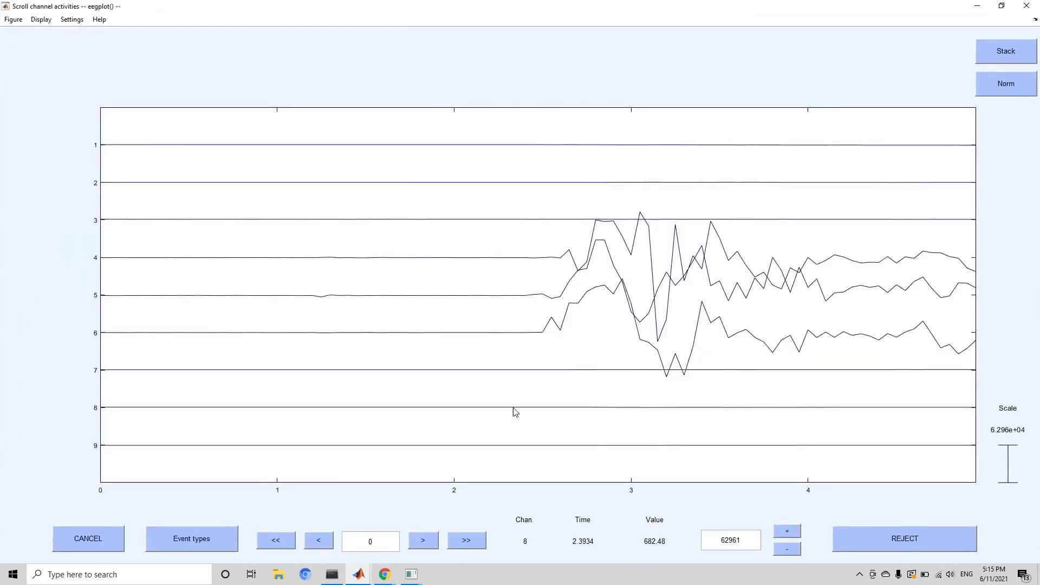
# Page forward to the 20–25 s window, then back to 15–20 s
pyautogui.click(469, 539)
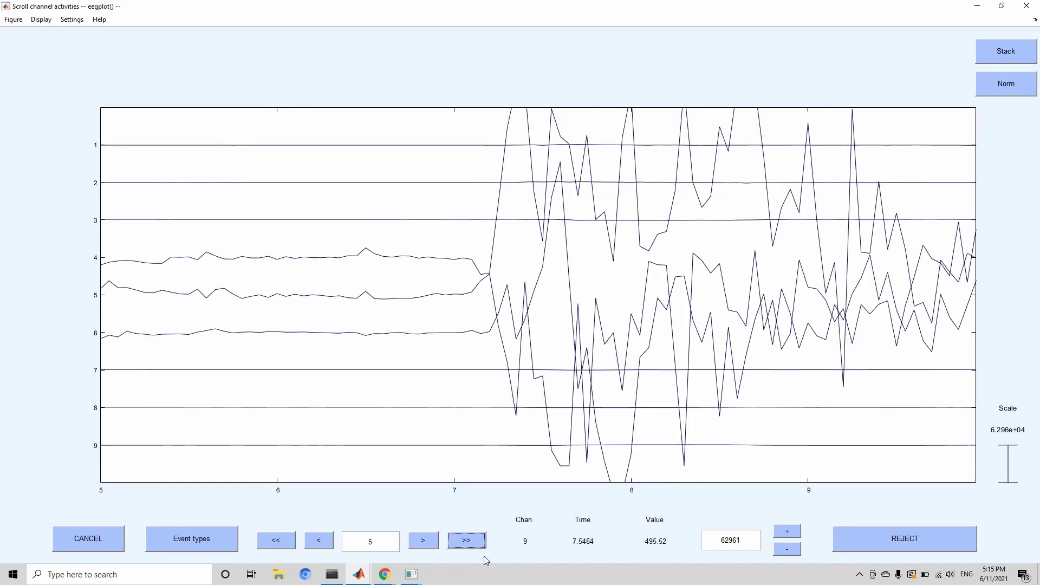
pyautogui.click(466, 536)
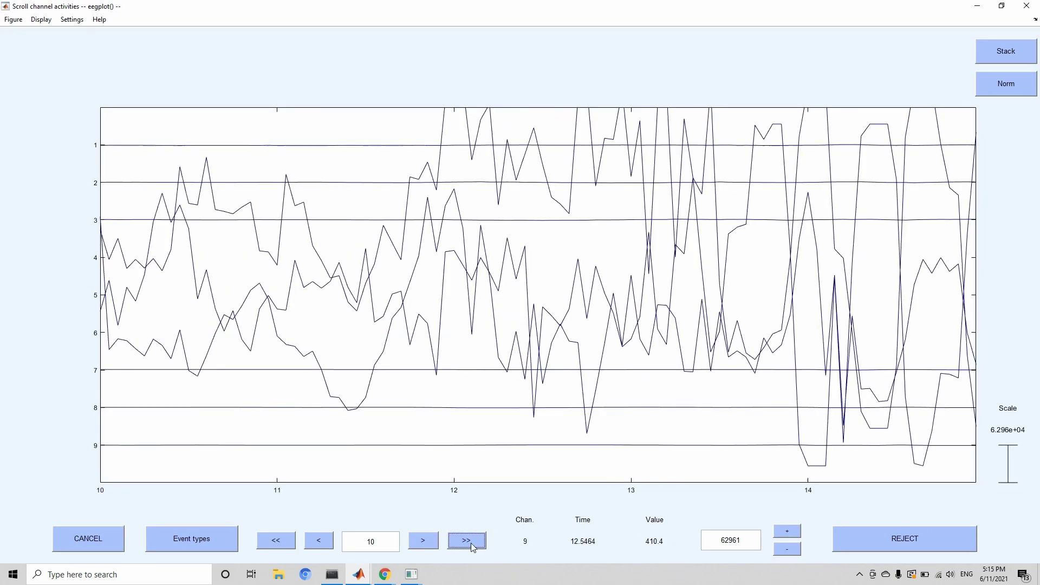
pyautogui.click(468, 541)
pyautogui.click(466, 541)
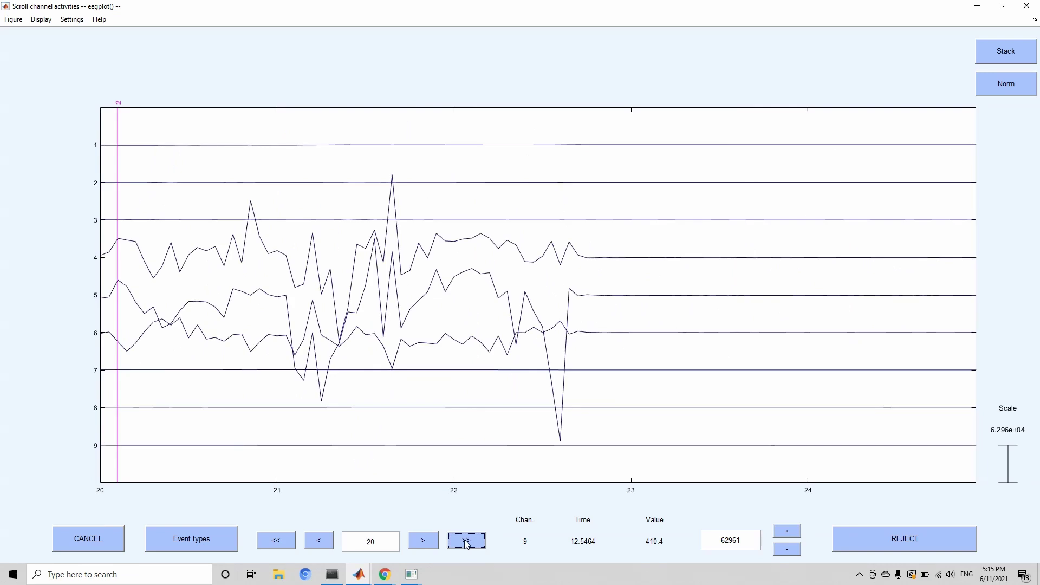
pyautogui.click(276, 541)
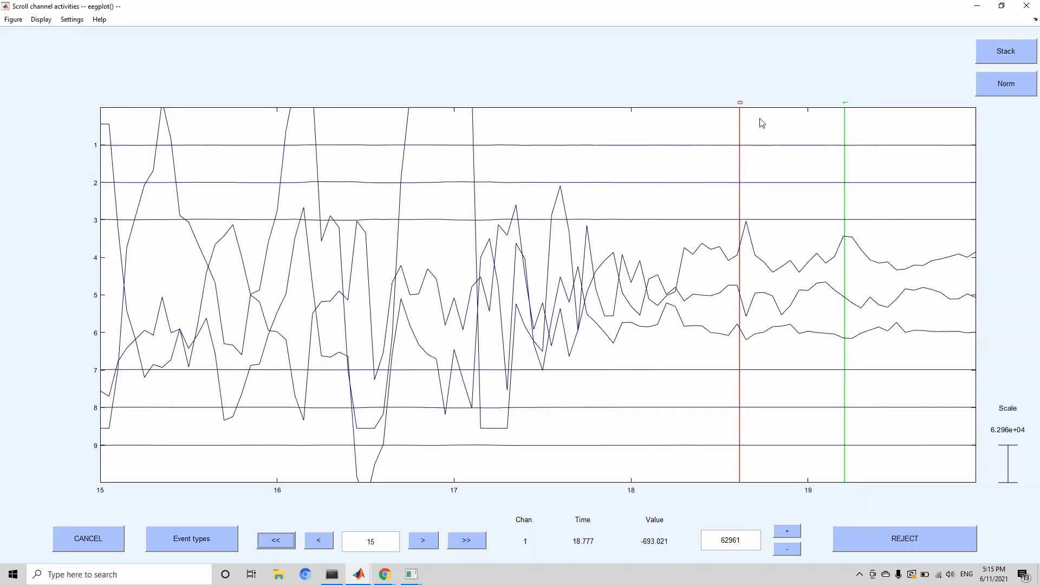